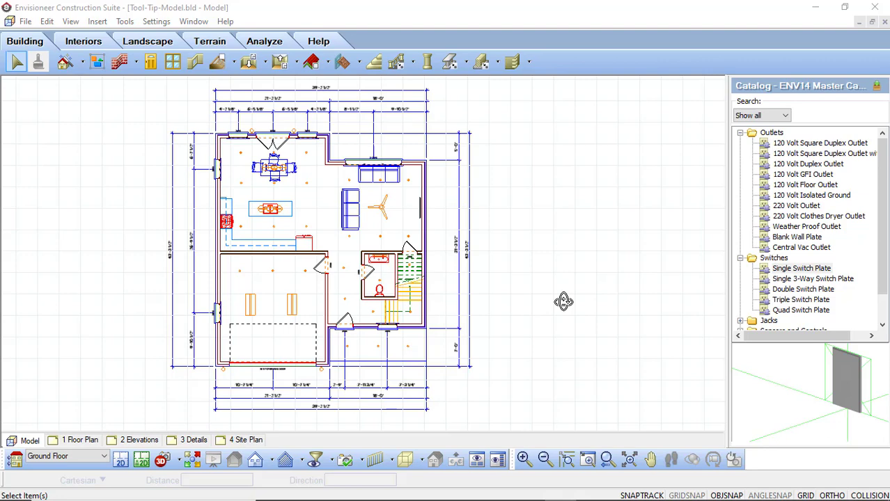
- Open the properties of the exterior kitchen wall and review its core, surface, framing and energy settings
left_click(220, 196)
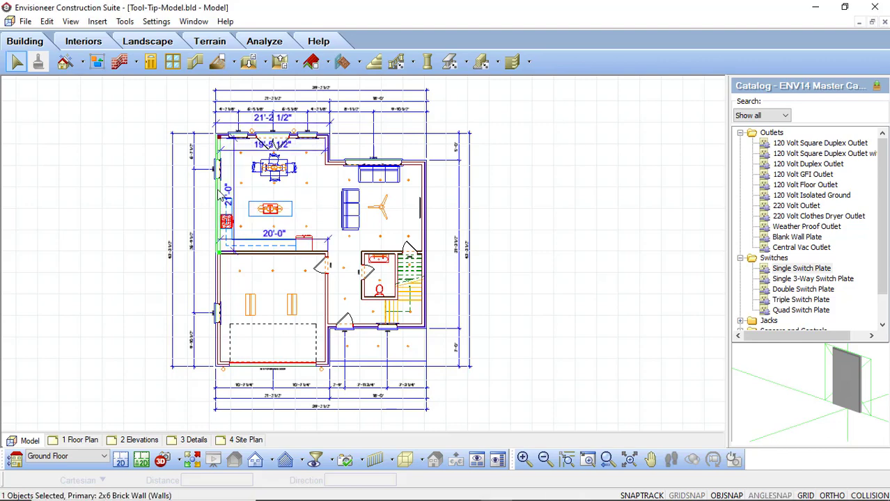
double_click(221, 196)
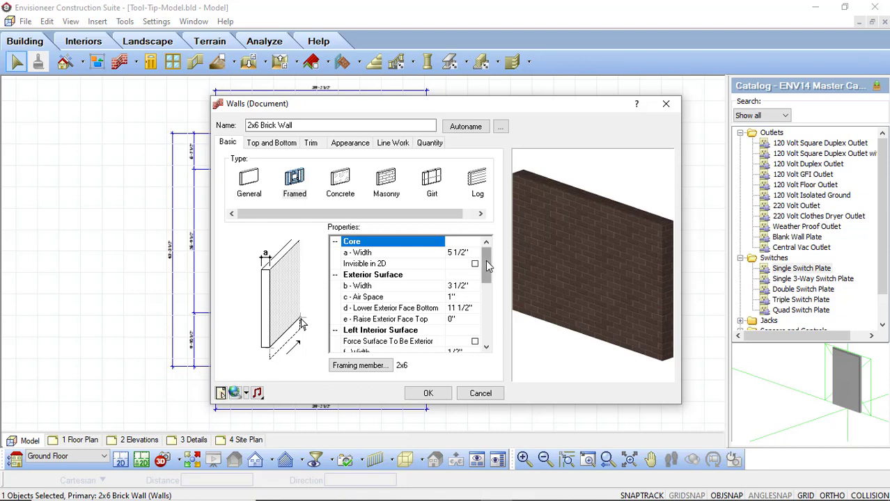
left_click_drag(486, 260, 489, 282)
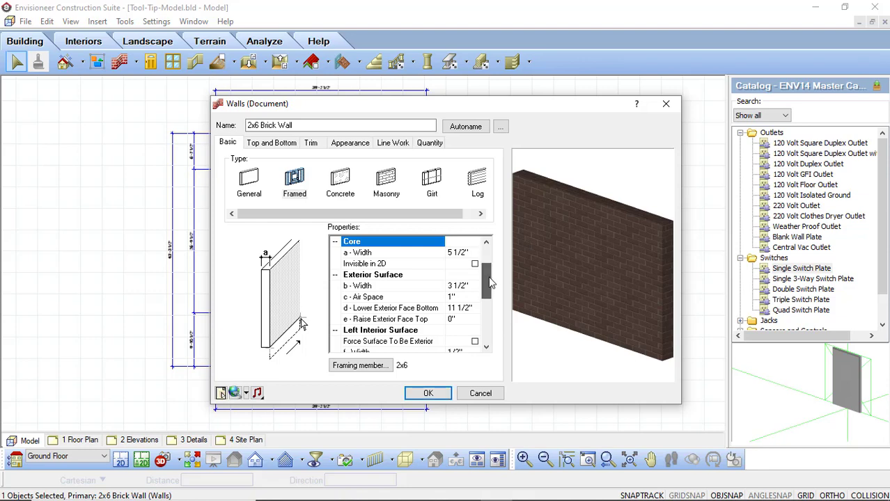
left_click(487, 346)
left_click(487, 347)
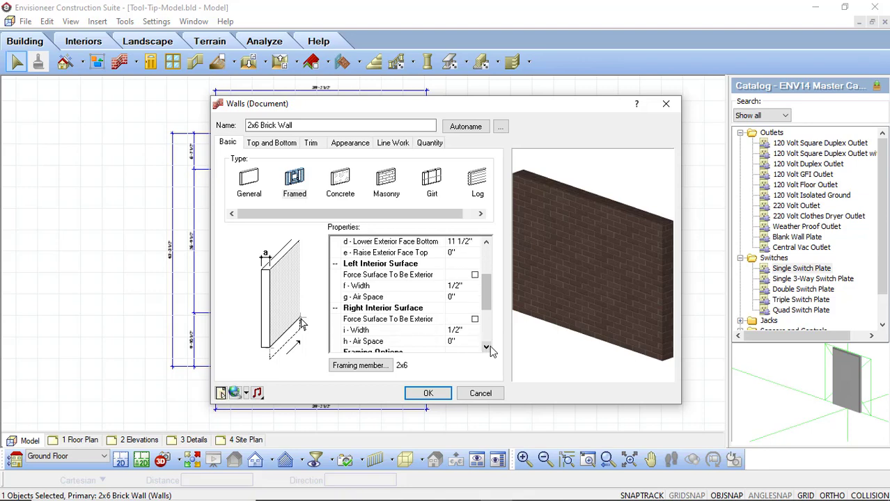
left_click(487, 347)
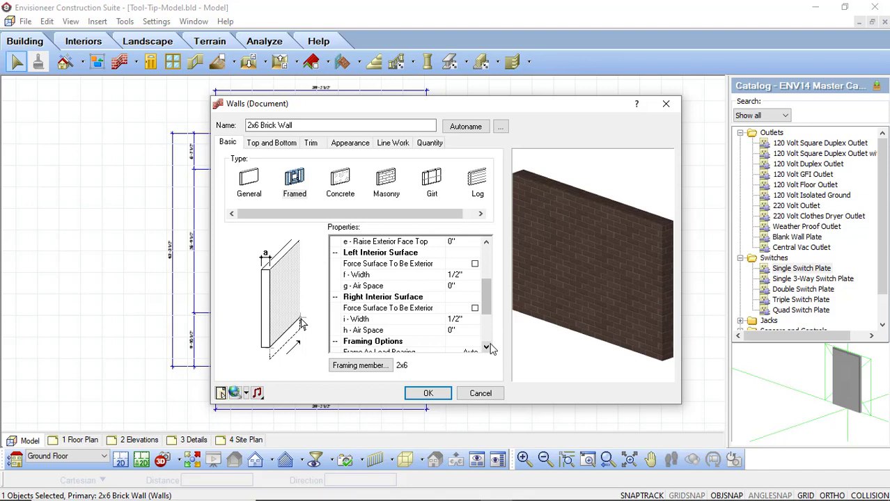
left_click_drag(448, 108, 493, 103)
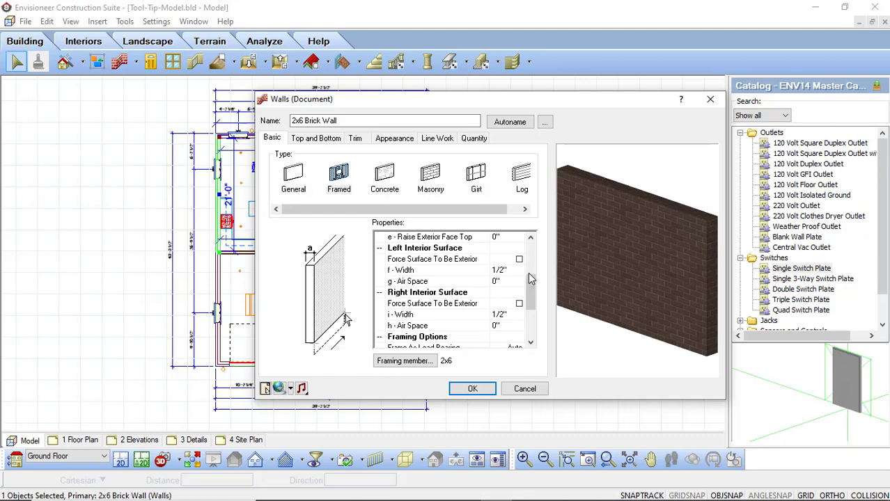
scroll(528, 271, "up", 2)
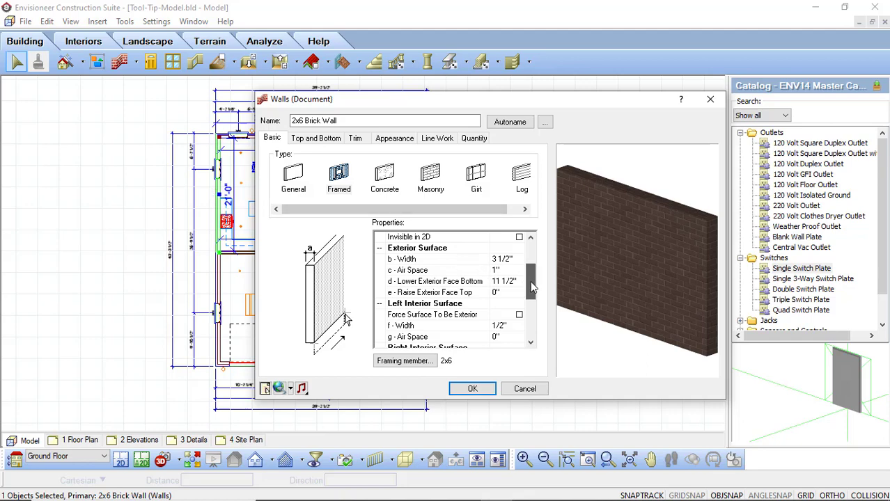
scroll(532, 286, "down", 1)
left_click(532, 345)
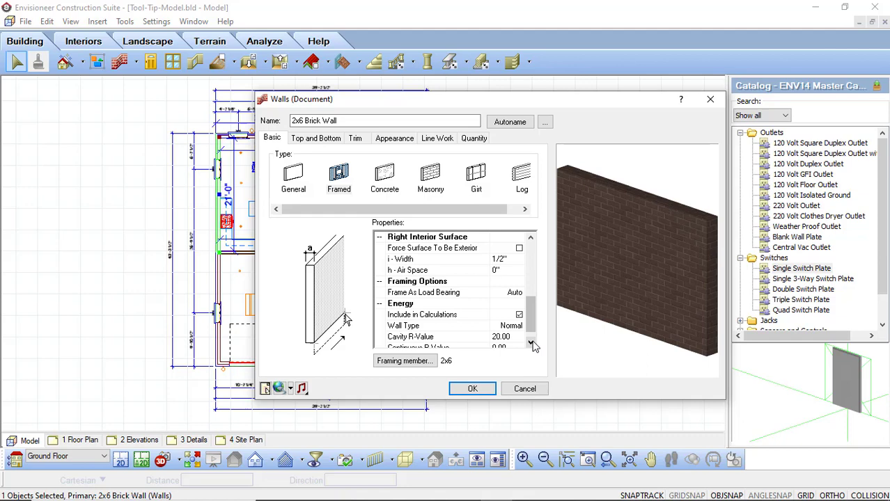
left_click(531, 344)
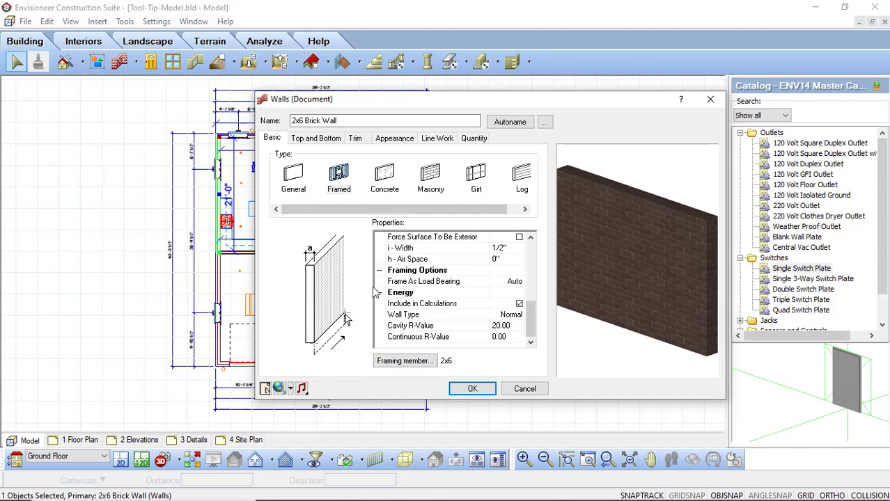
- Inspect the 2x6 dimensional lumber framing member's dimensions and purchased items, leaving the wall's framing member selection unchanged
left_click(405, 361)
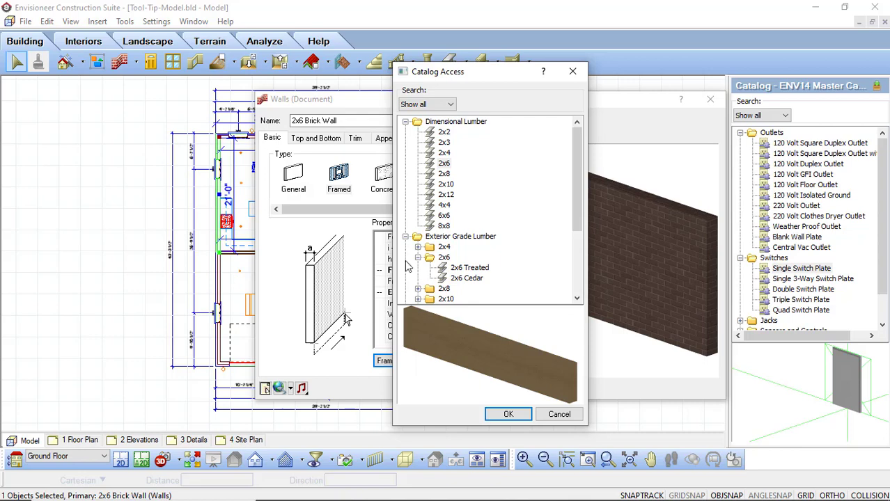
double_click(446, 169)
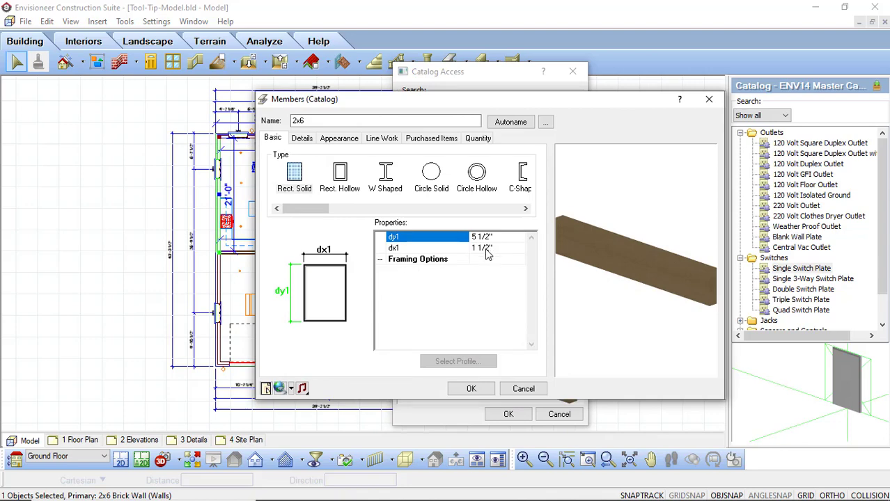
left_click(431, 140)
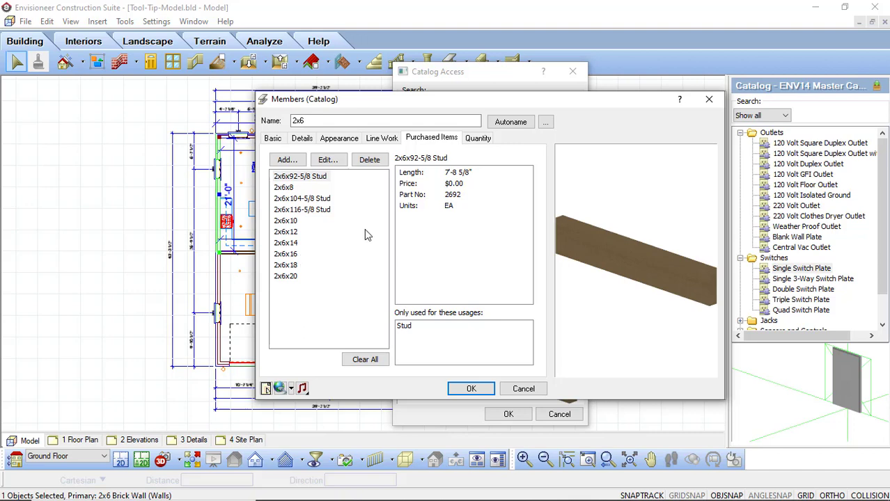
left_click(521, 390)
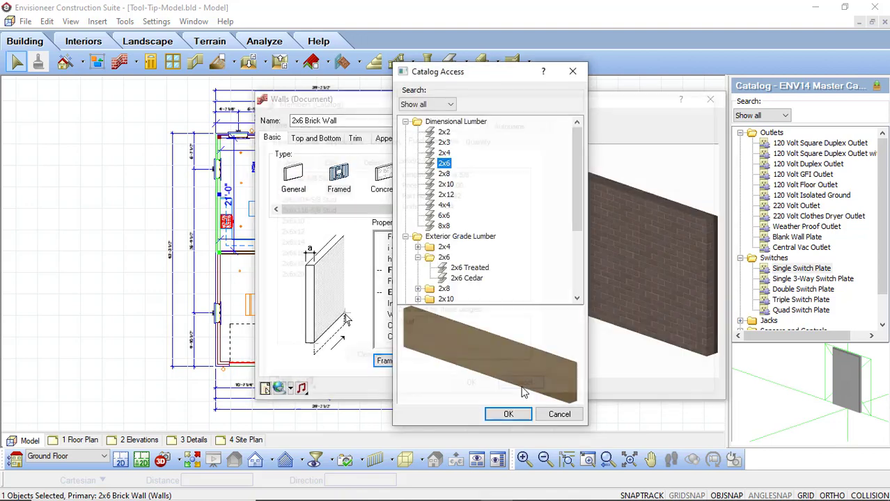
left_click(555, 414)
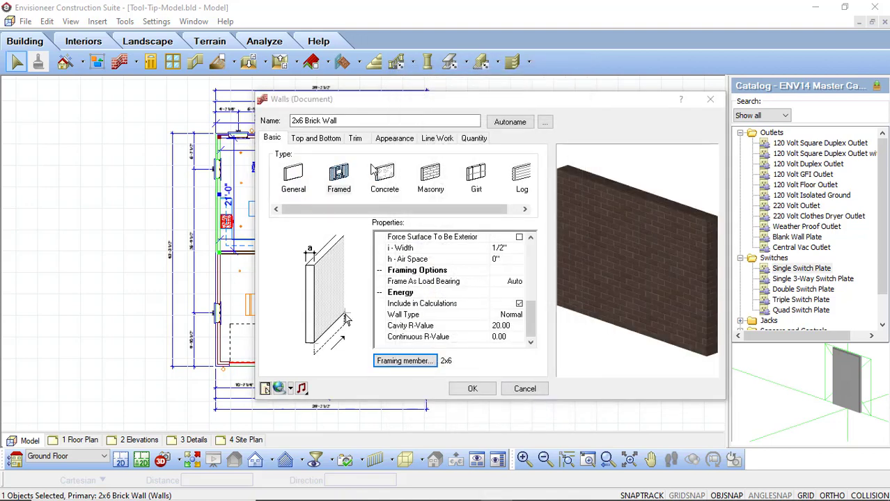
- Examine the Level, Slope and Step options for the wall top, and the Slope and Step options for the wall bottom
left_click(317, 139)
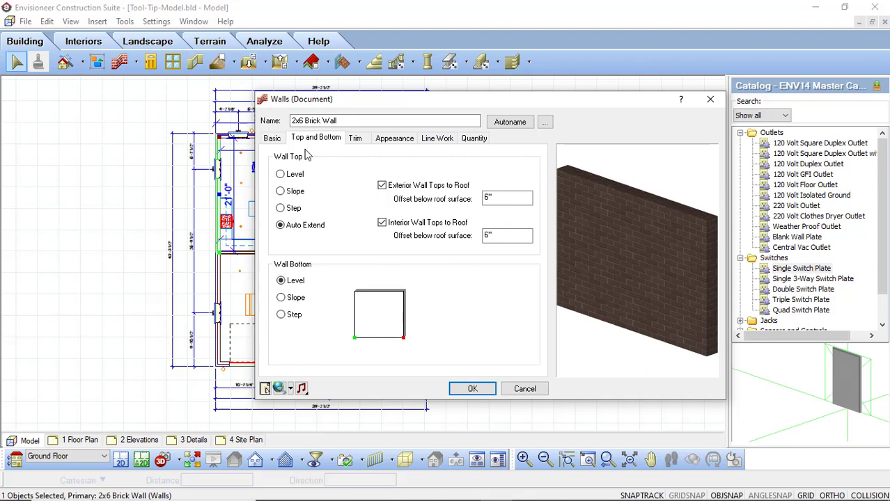
left_click(281, 175)
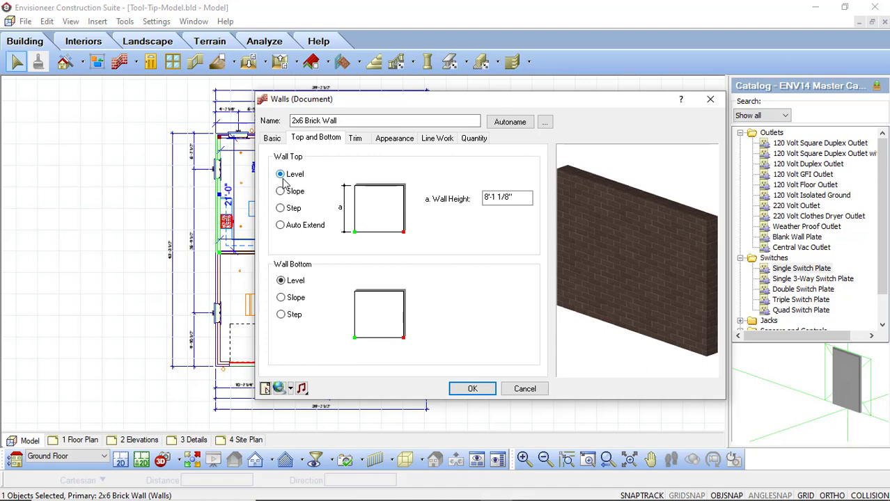
left_click(281, 193)
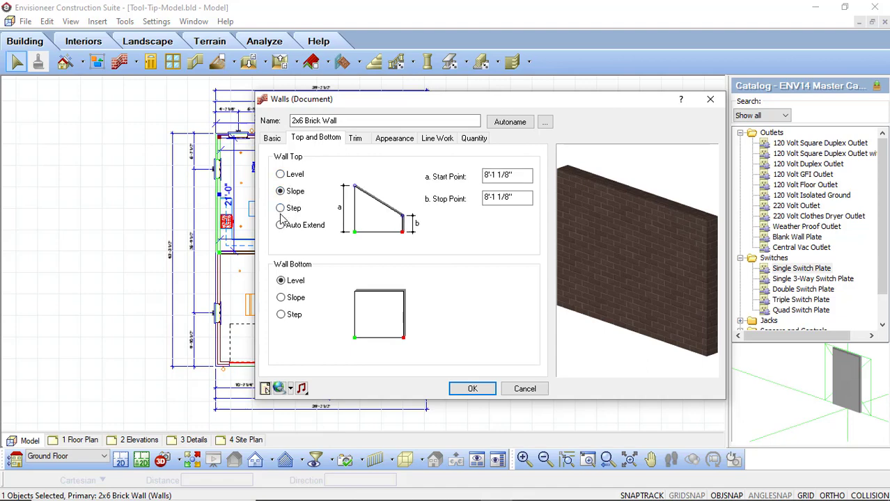
left_click(281, 208)
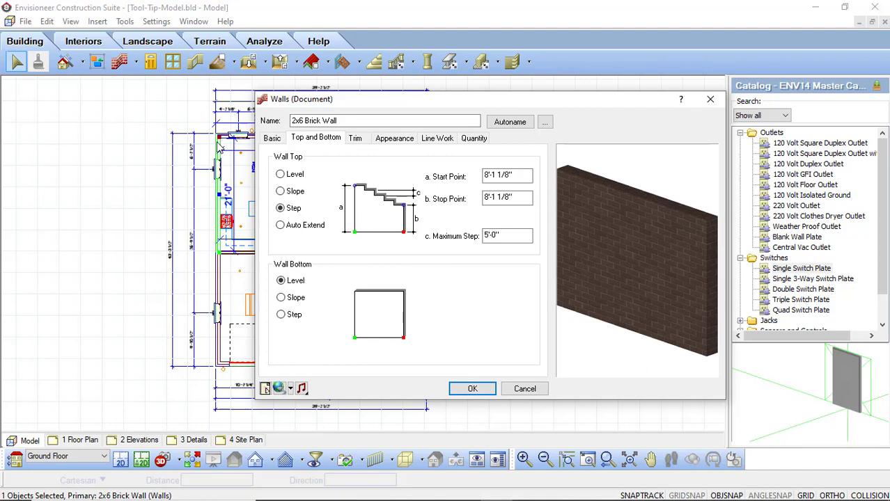
left_click(280, 297)
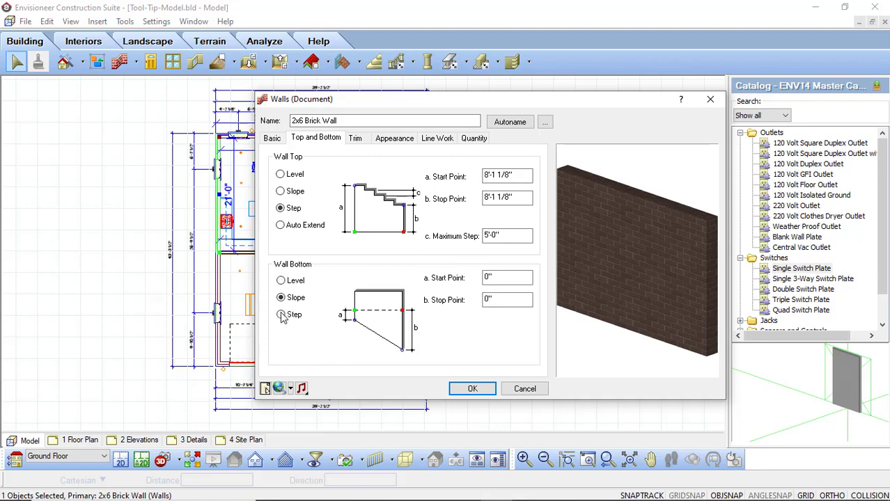
left_click(281, 316)
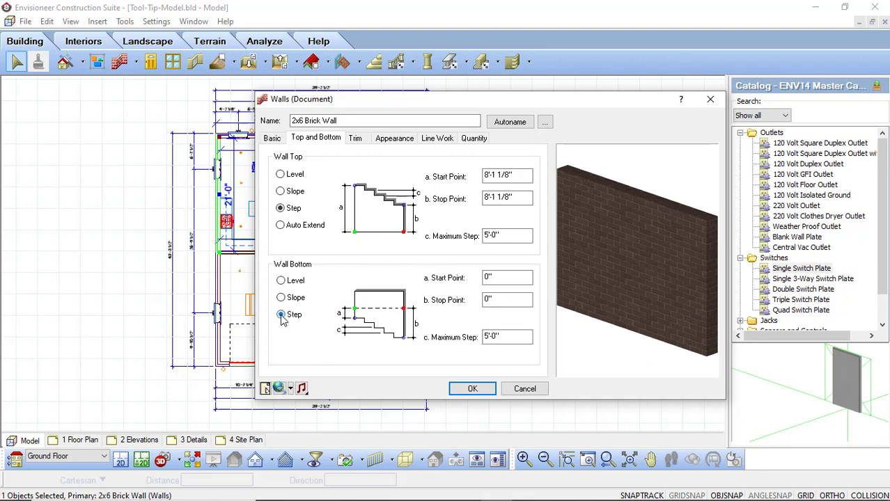
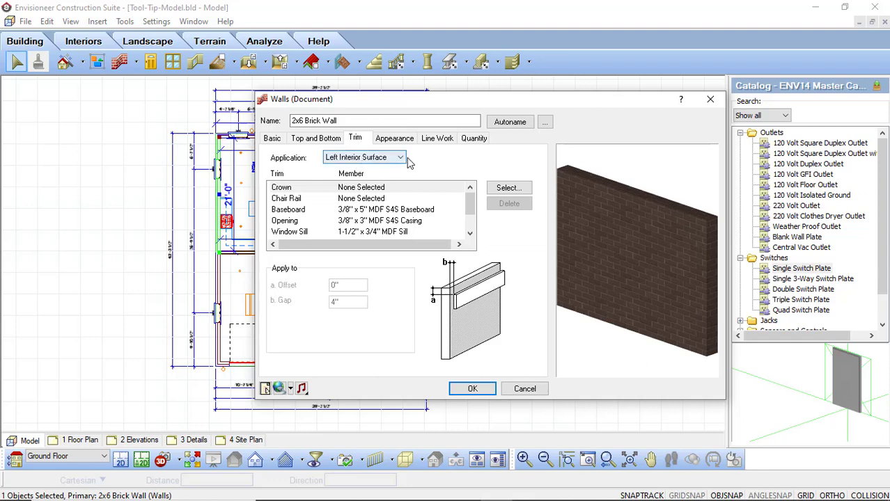
- Review the wall's trim members for the Right Interior Surface, and return the trim application to Left Interior Surface
left_click(402, 160)
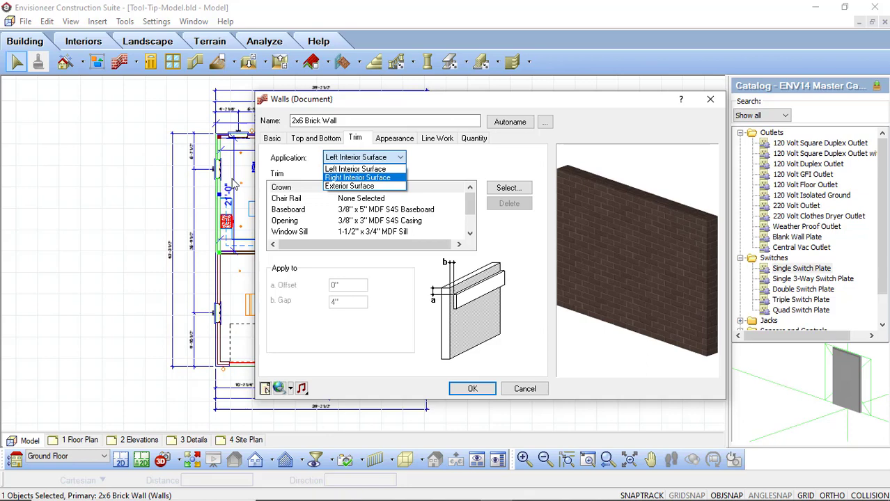
left_click(350, 179)
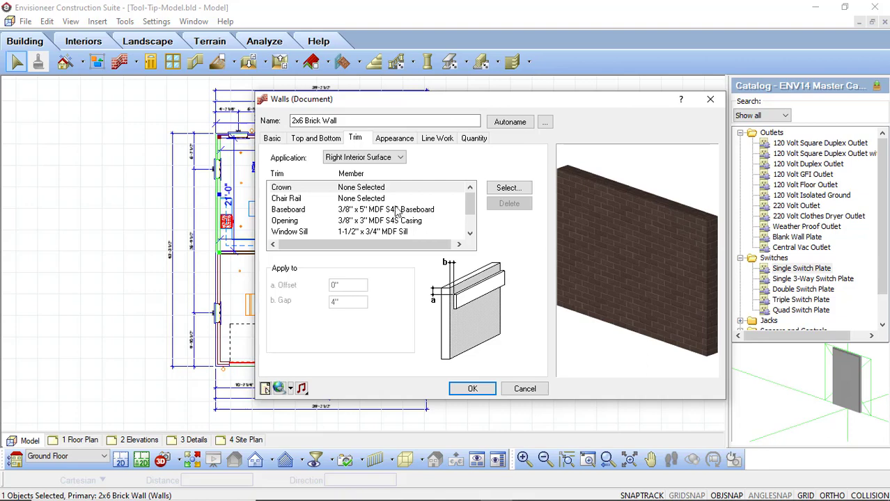
left_click(471, 234)
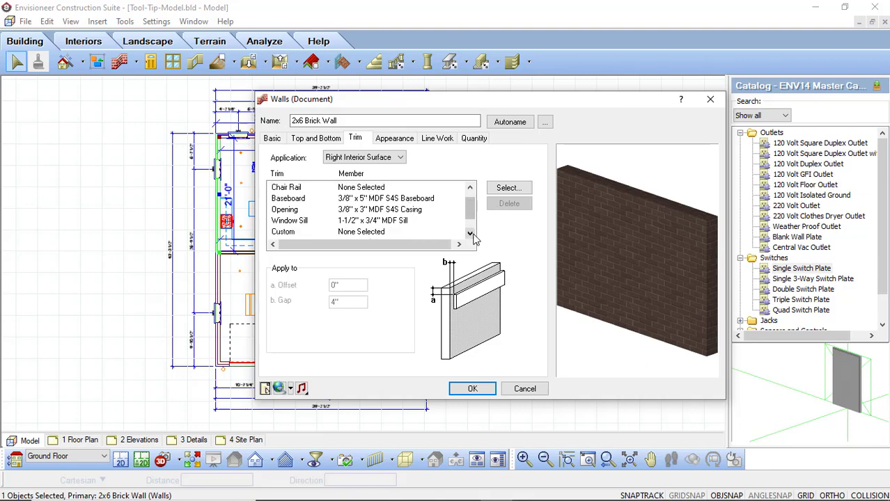
left_click(470, 234)
left_click(471, 235)
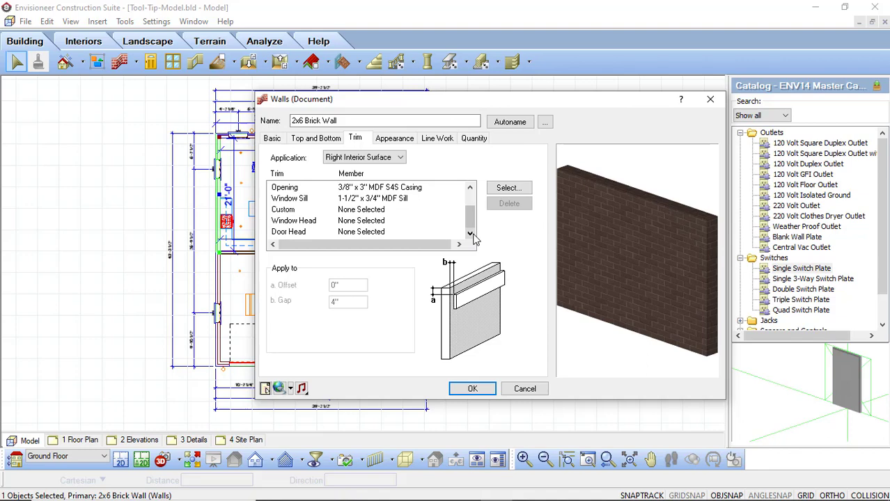
left_click(401, 158)
left_click(390, 170)
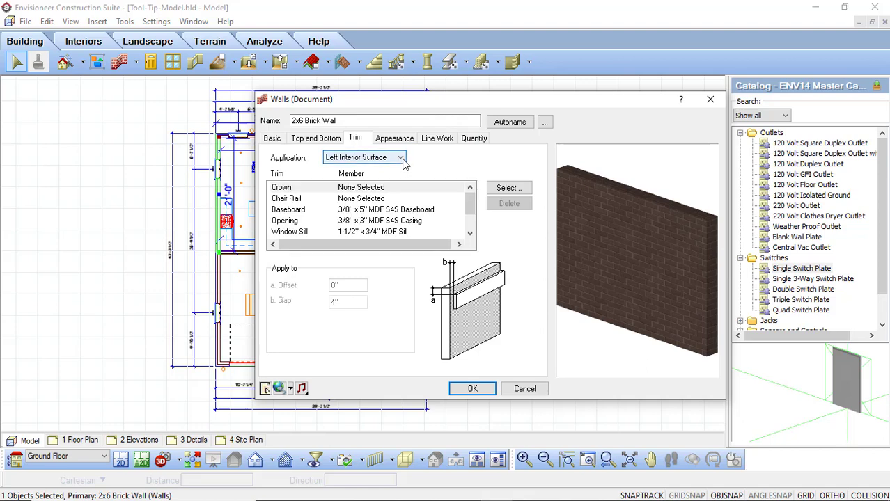
left_click(401, 159)
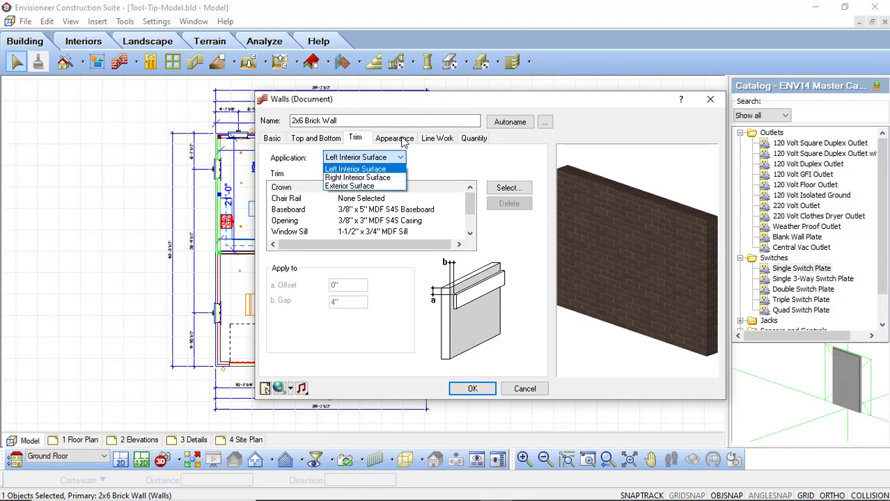
- Examine the materials assigned to the wall's right interior surface, exterior surface and openings
left_click(401, 139)
left_click(401, 143)
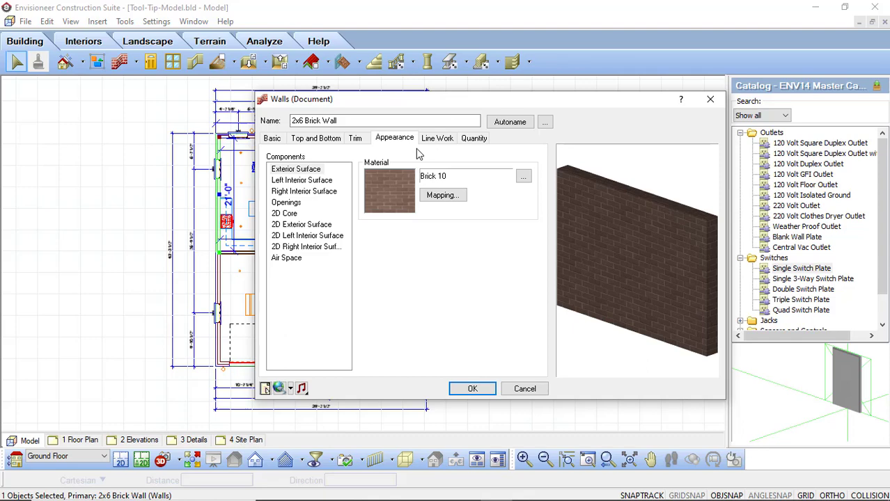
left_click(307, 192)
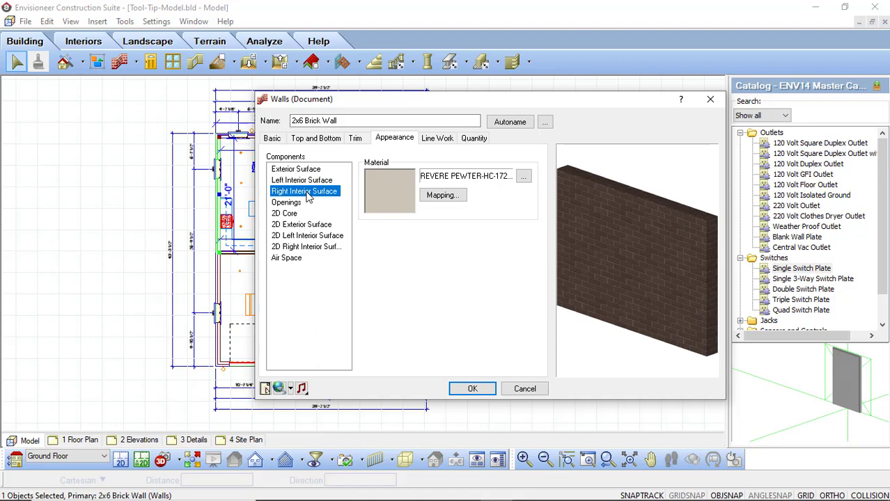
left_click(322, 171)
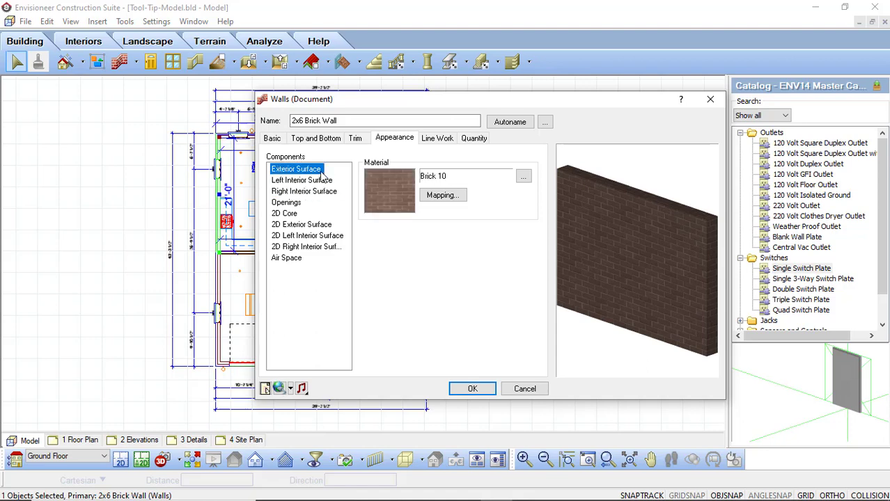
left_click(294, 204)
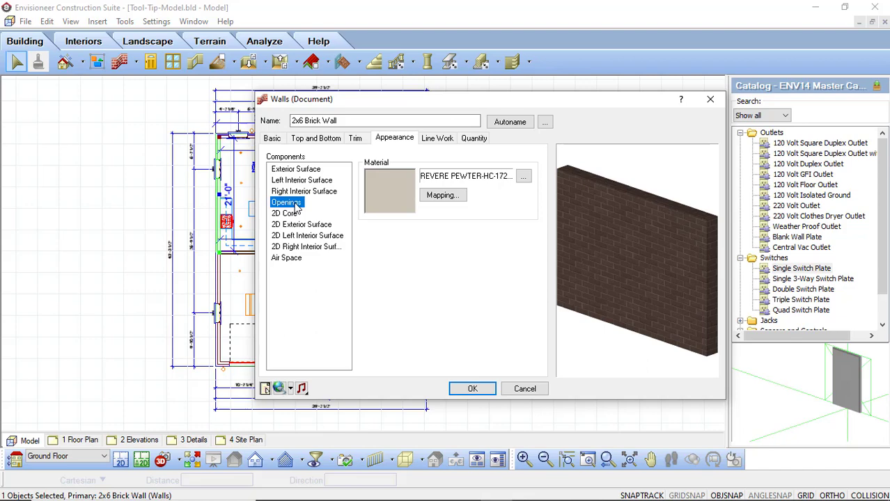
- Examine the line work layer, pattern and fill settings for the wall's left interior surface, right interior surface and openings
left_click(437, 139)
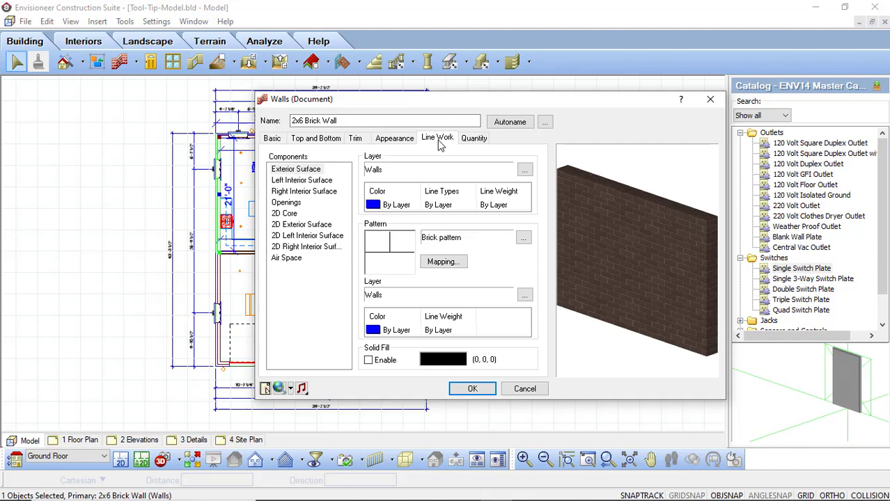
left_click(301, 182)
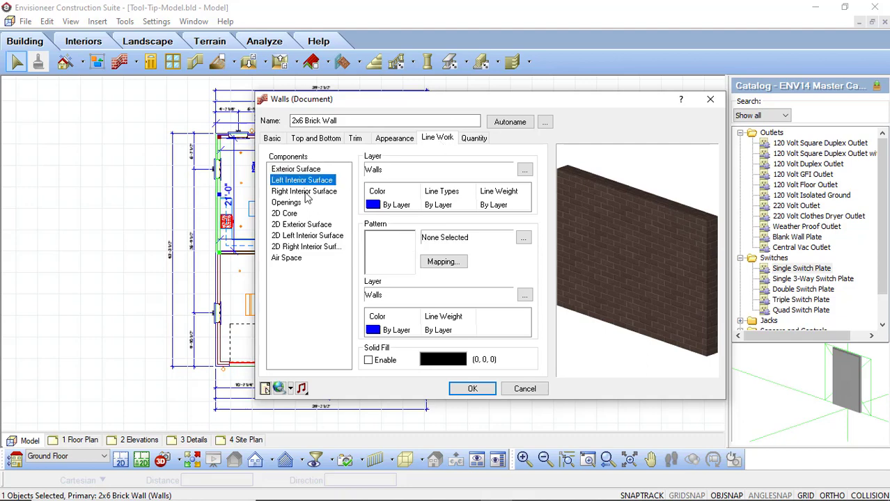
left_click(307, 193)
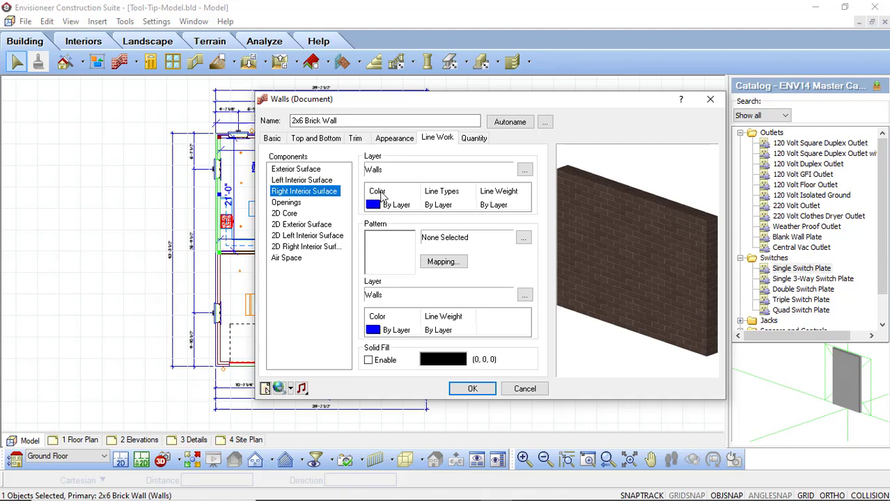
left_click(293, 203)
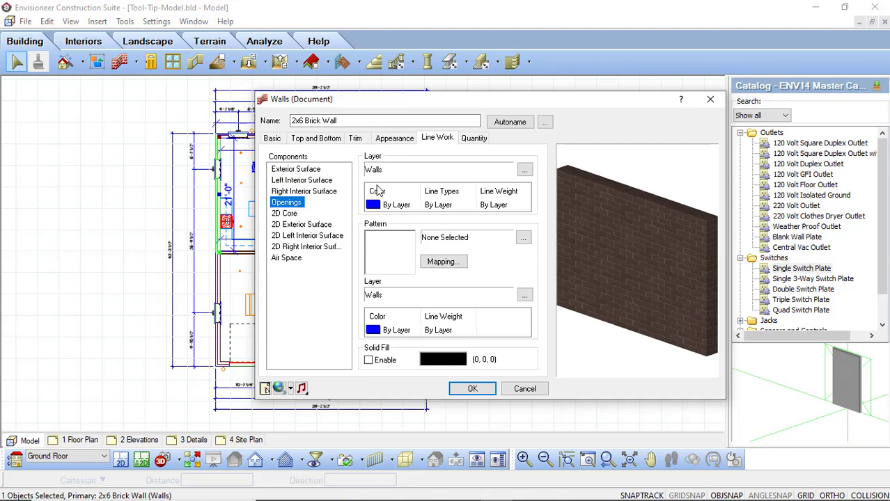
- Check the line work pattern of the wall's exterior surface, and examine the wall's quantity settings and its list of material assemblies
left_click(294, 170)
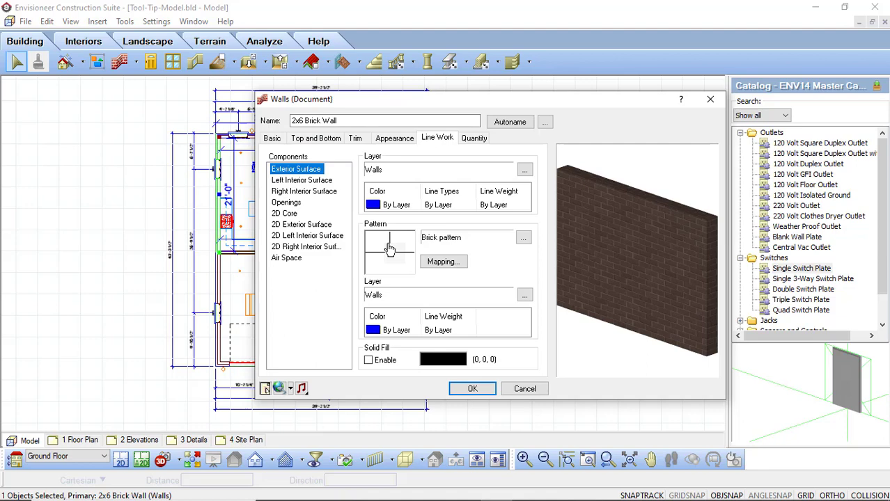
left_click(475, 139)
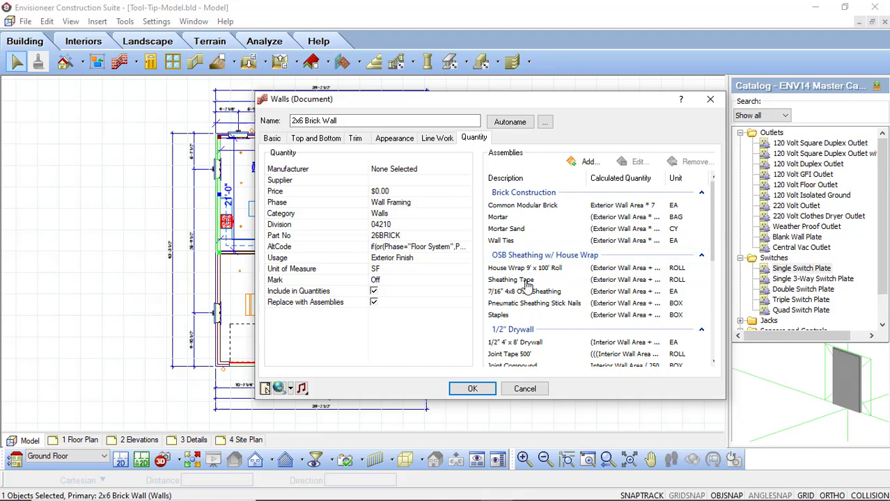
scroll(532, 282, "down", 1)
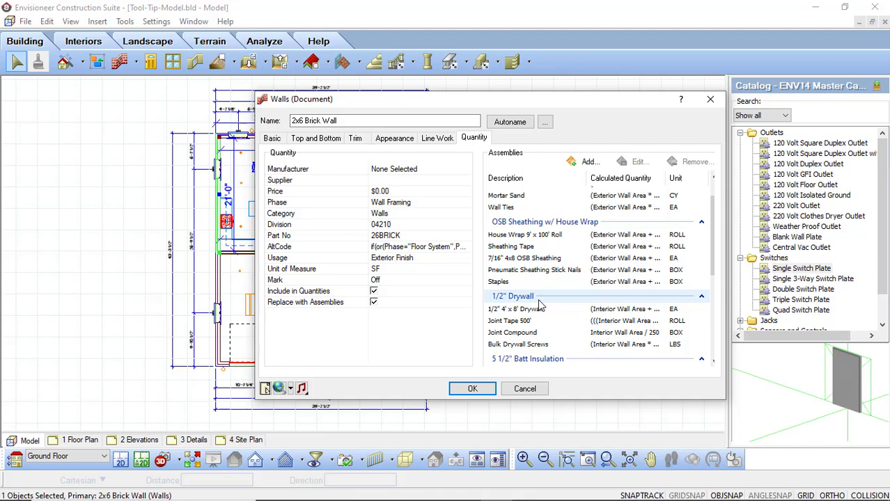
scroll(540, 307, "down", 2)
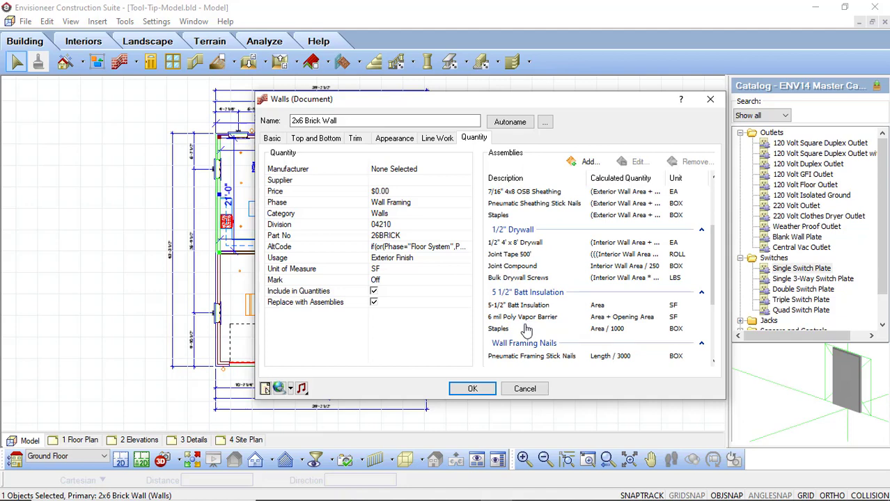
scroll(526, 331, "down", 1)
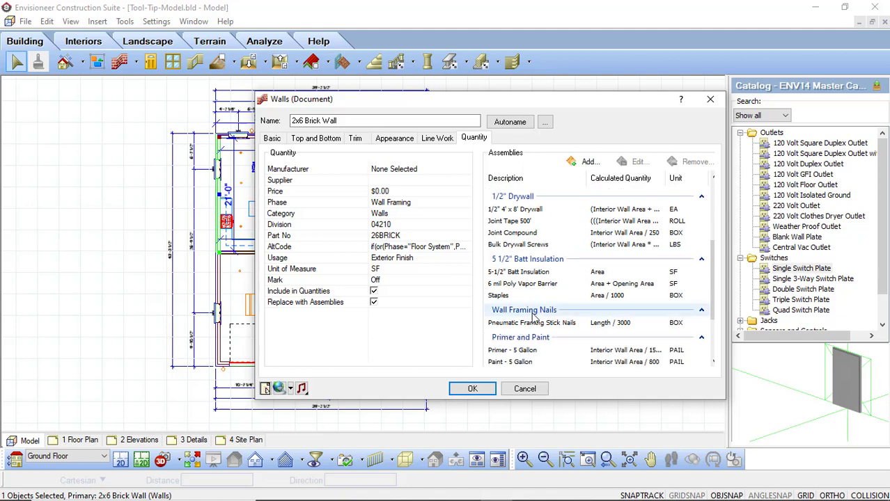
scroll(534, 318, "down", 1)
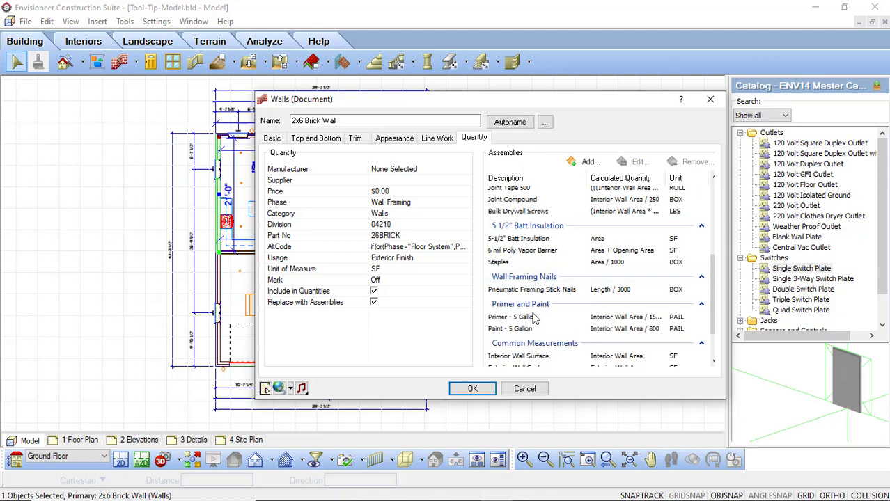